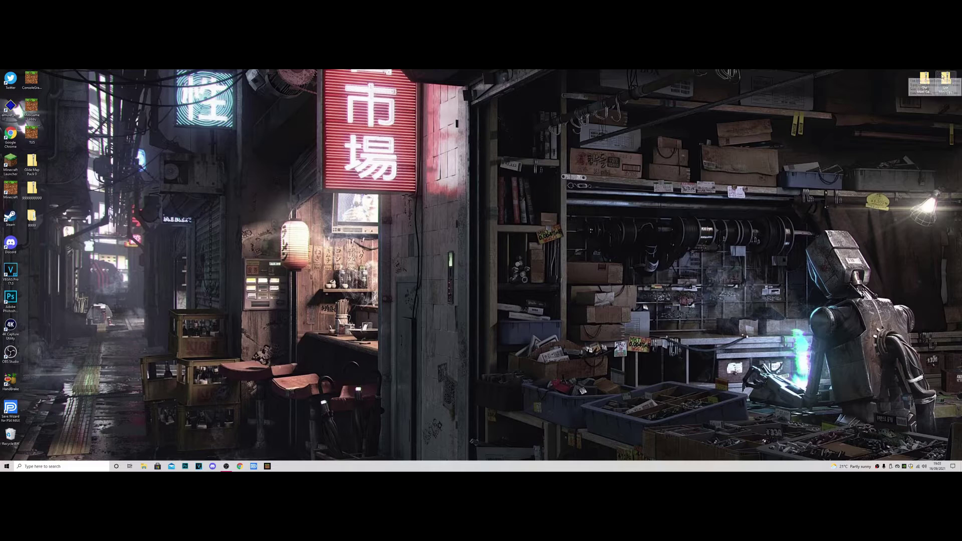
- Drag the Old Mini-Game Lobby 2016 (Java) zip from the top-right corner to mid-desktop
left_click_drag(940, 75, 395, 249)
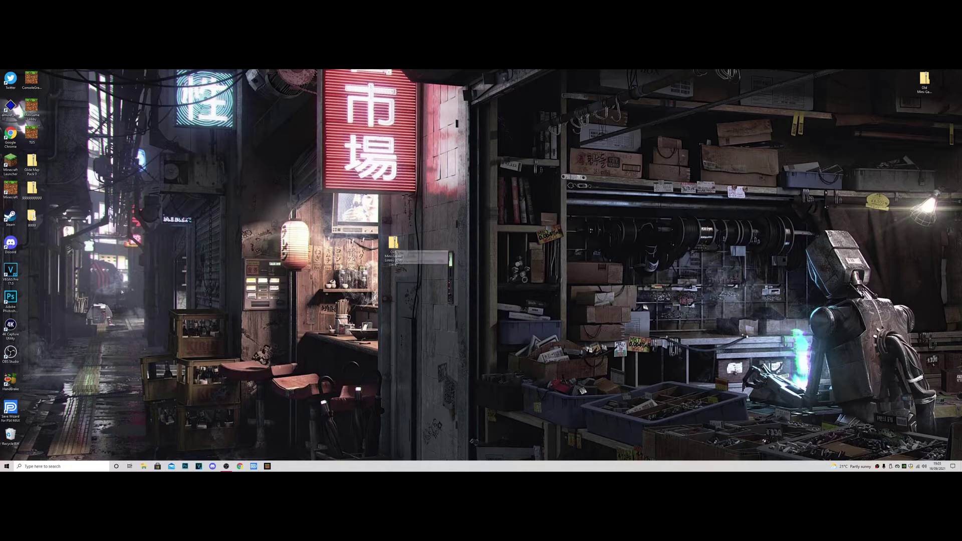
double_click(10, 163)
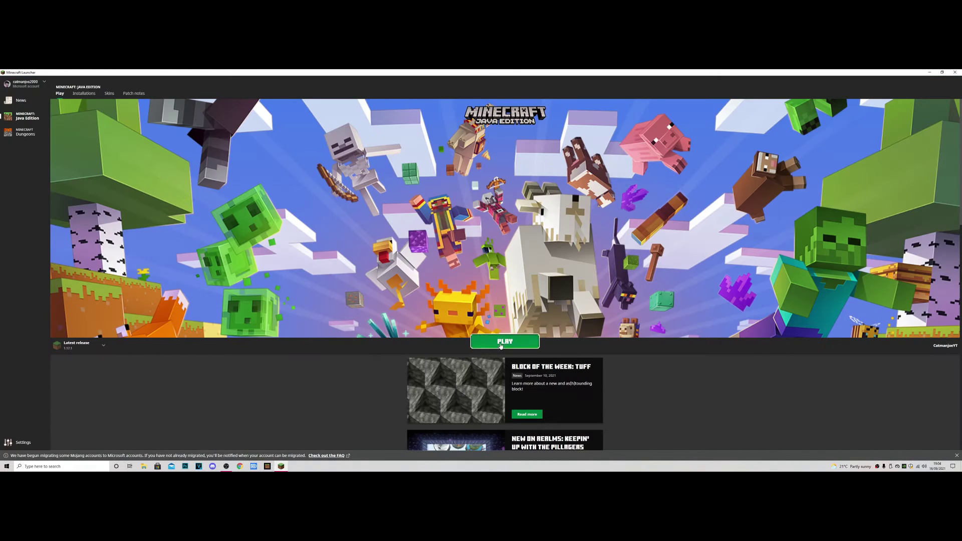
left_click(499, 344)
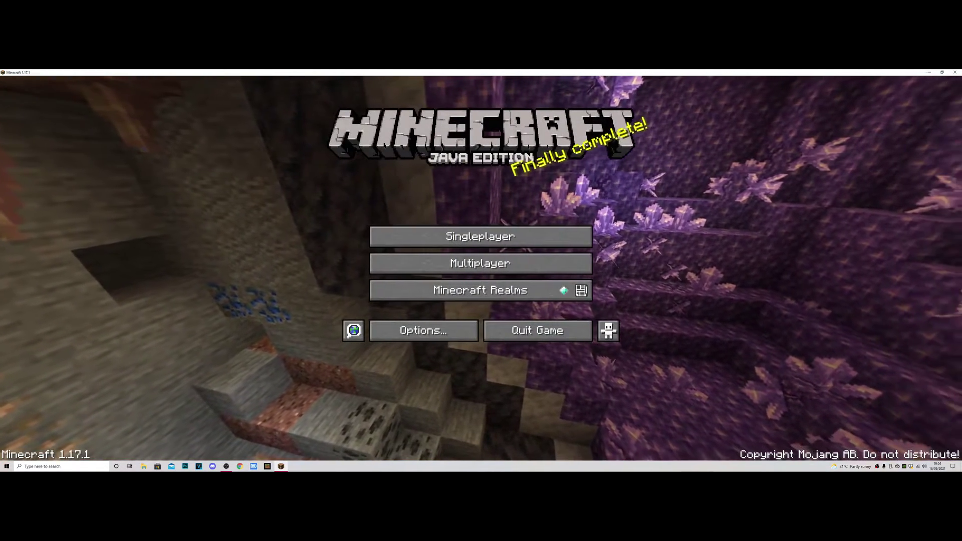
left_click(521, 233)
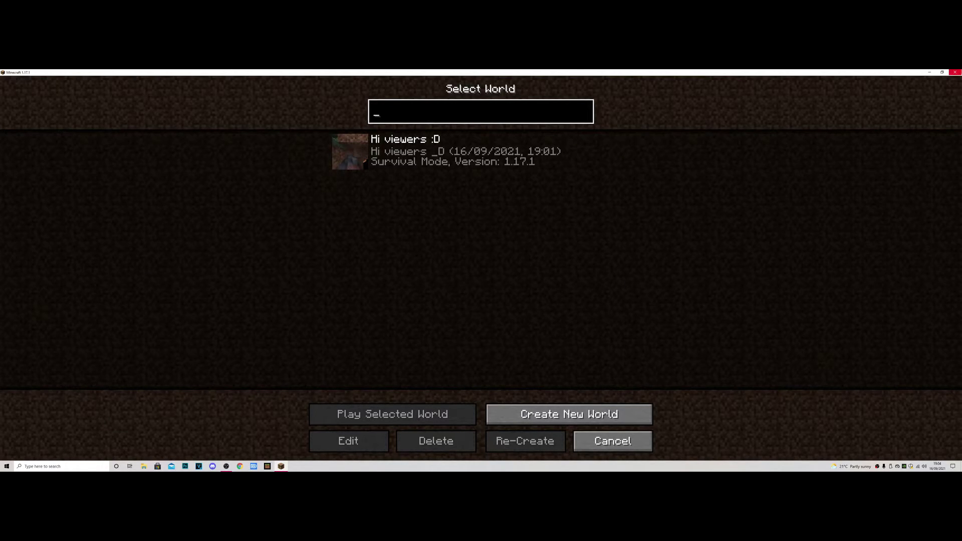
left_click(954, 73)
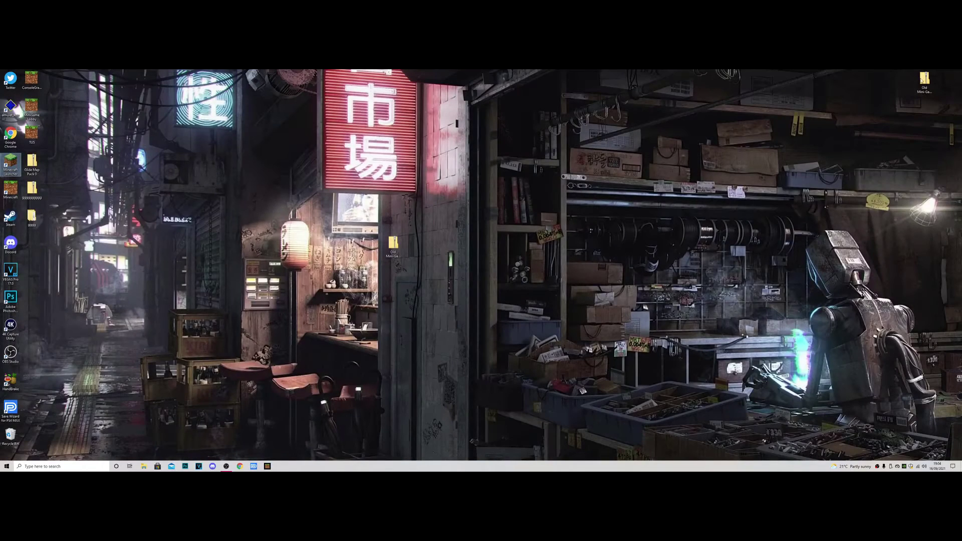
- Extract the Old Mini-Game Lobby 2016 (Java) zip to its default destination folder
left_click(599, 229)
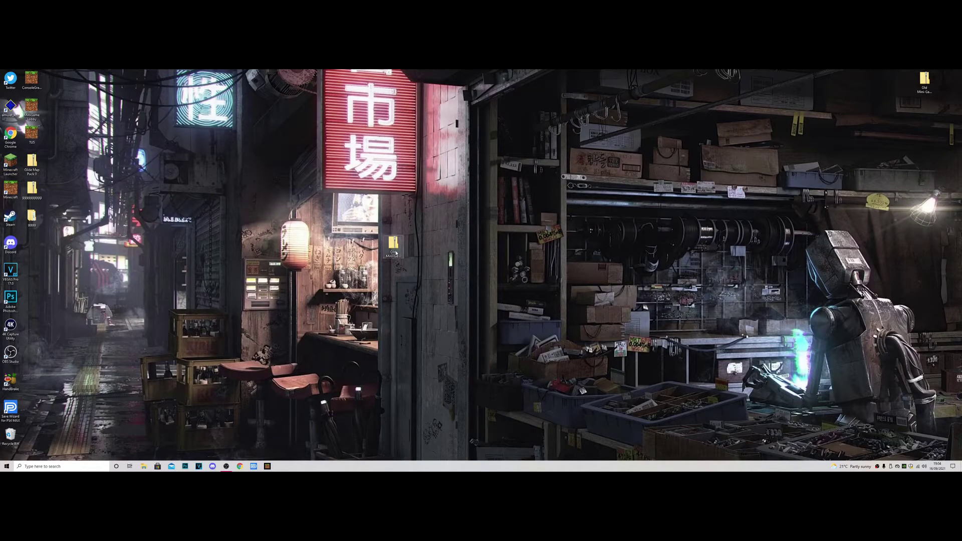
left_click(395, 253)
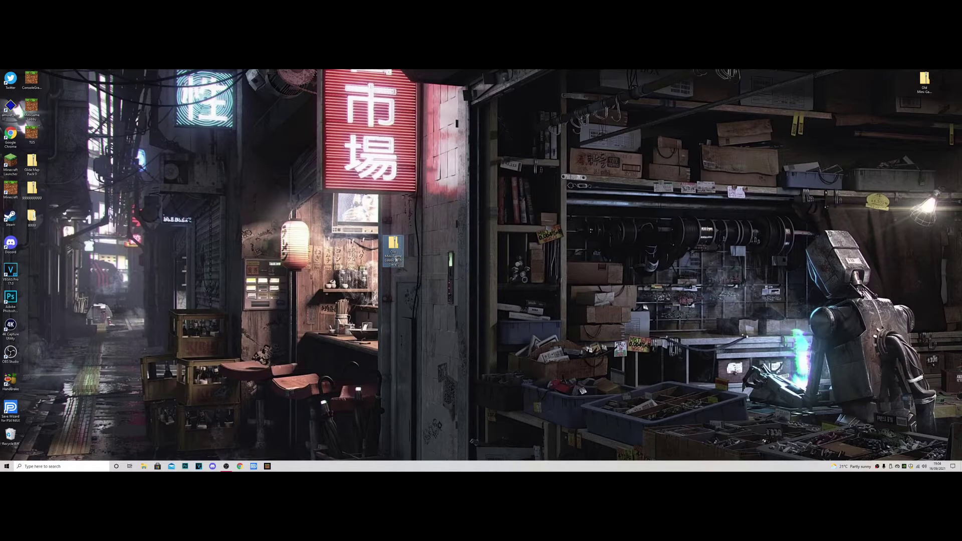
right_click(393, 256)
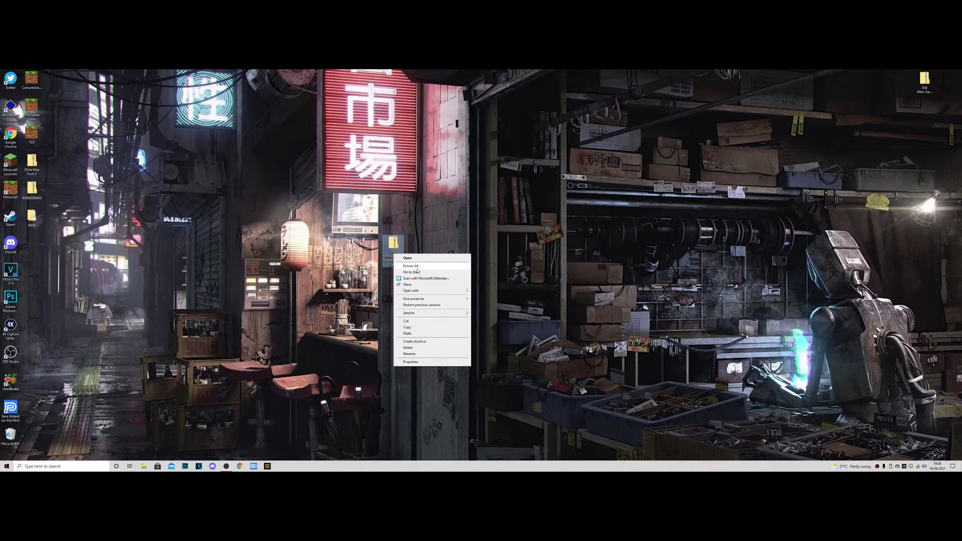
left_click(415, 266)
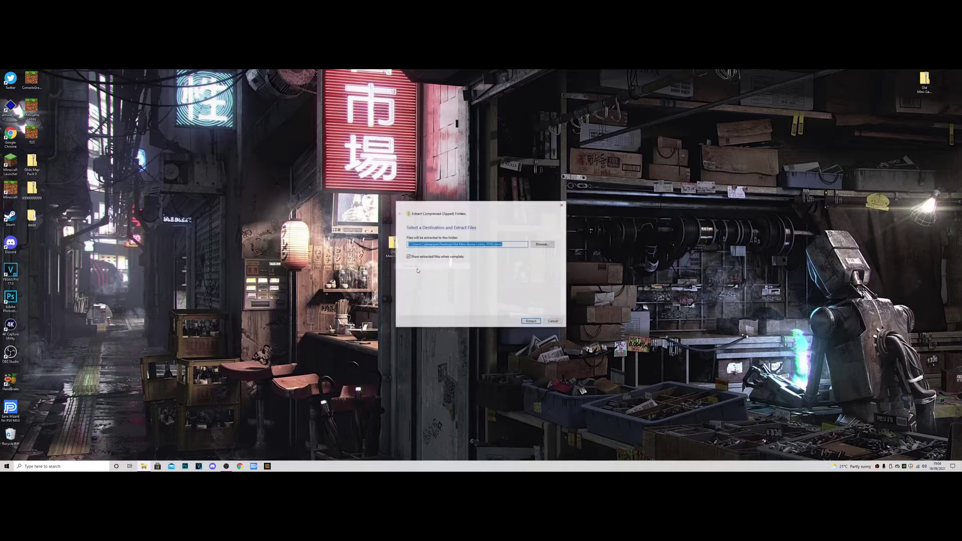
left_click(531, 321)
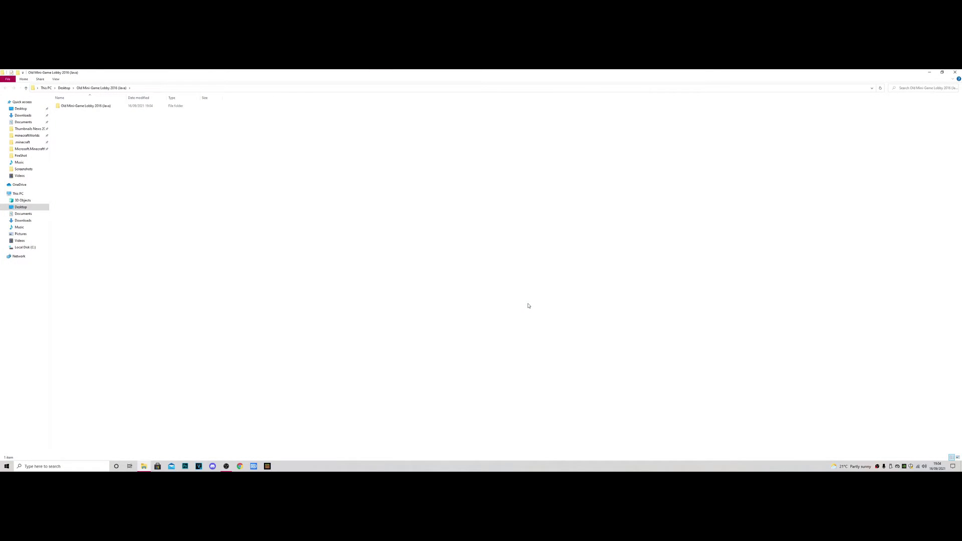
- Copy the extracted world folder and close the Explorer window
right_click(103, 107)
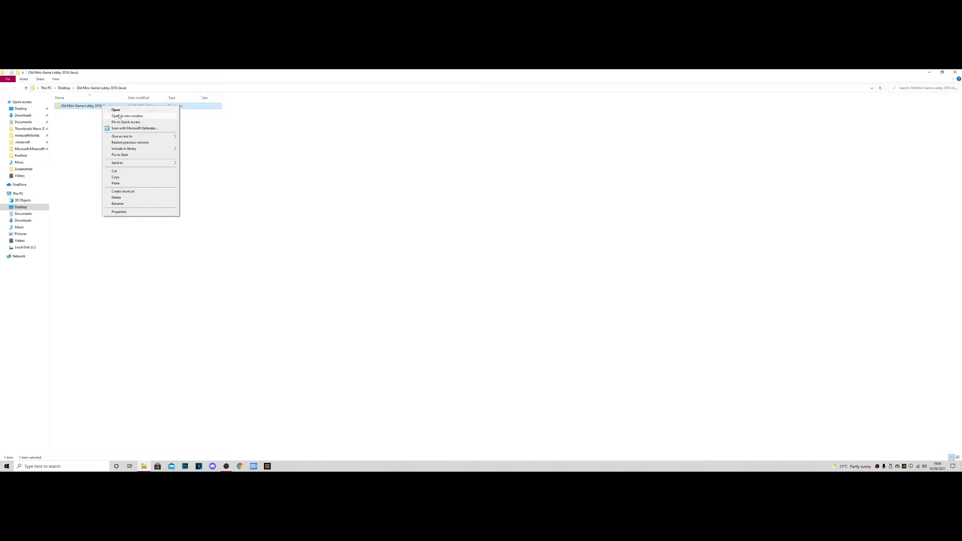
left_click(115, 178)
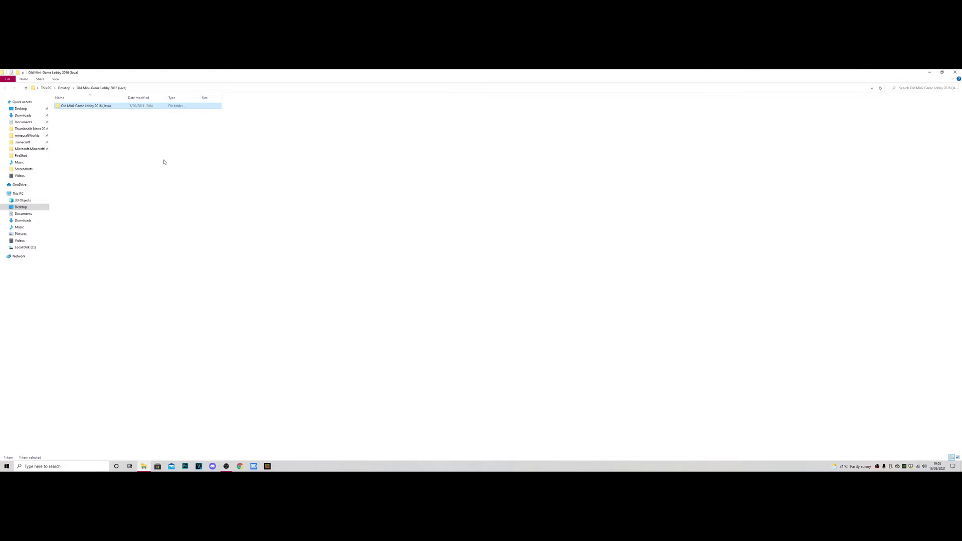
left_click(954, 73)
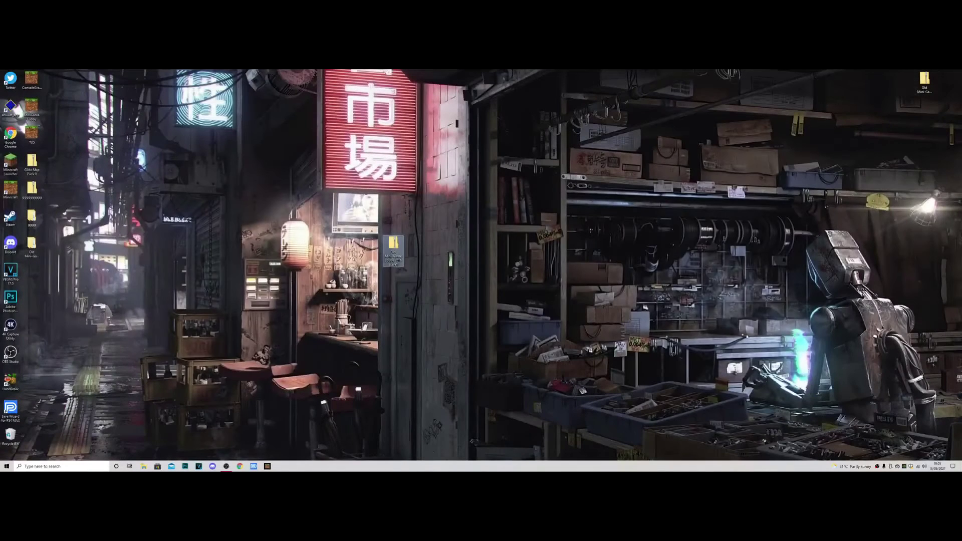
- Find Run through Windows search and run %appdata% to open the Roaming folder
left_click(668, 275)
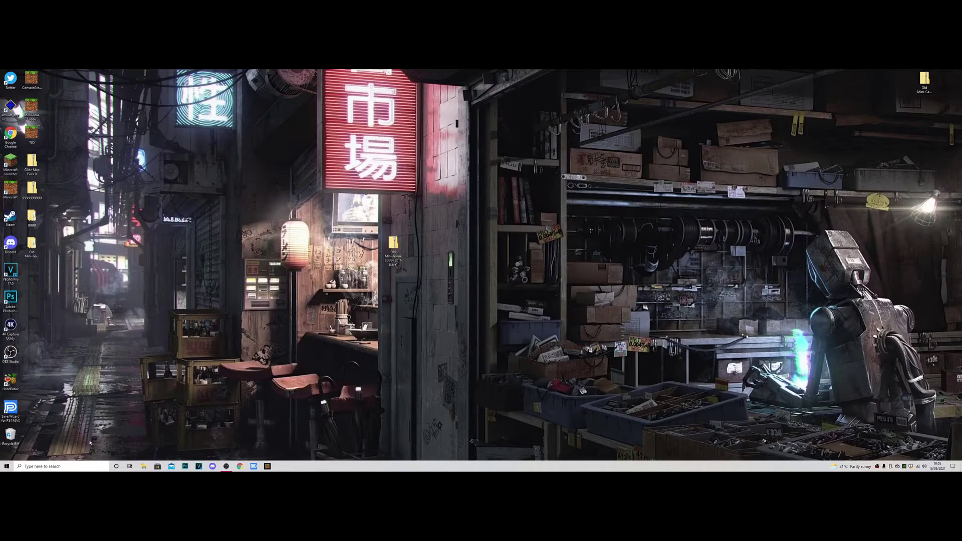
left_click(61, 465)
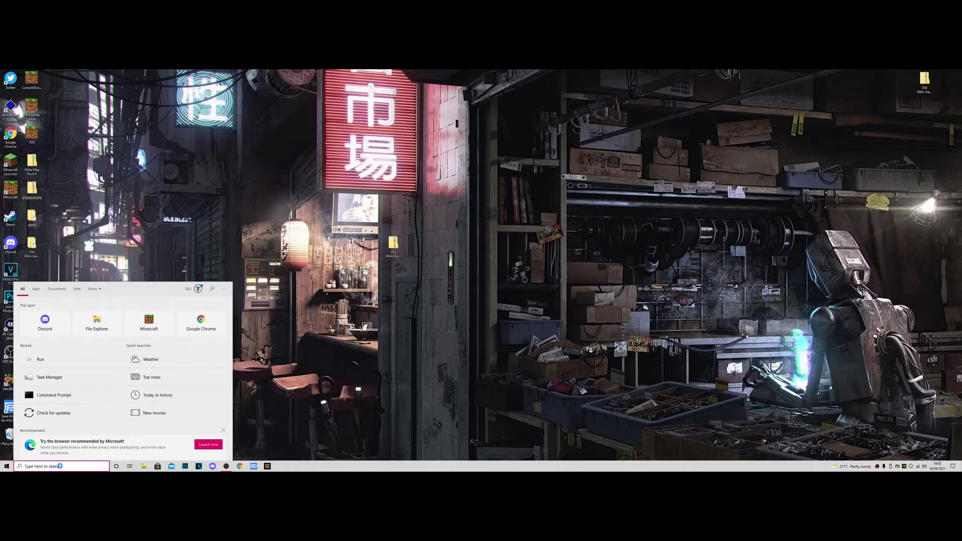
type("run")
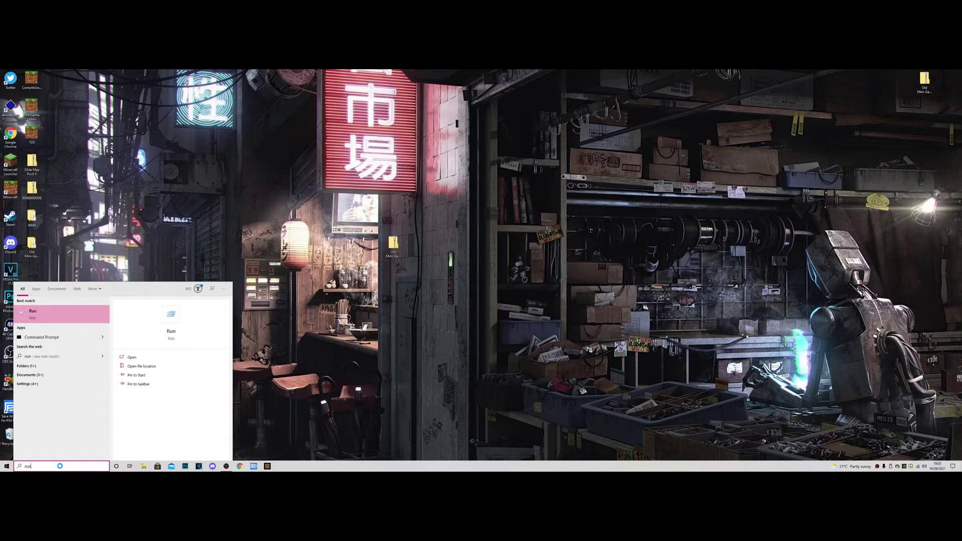
left_click(141, 359)
left_click(60, 432)
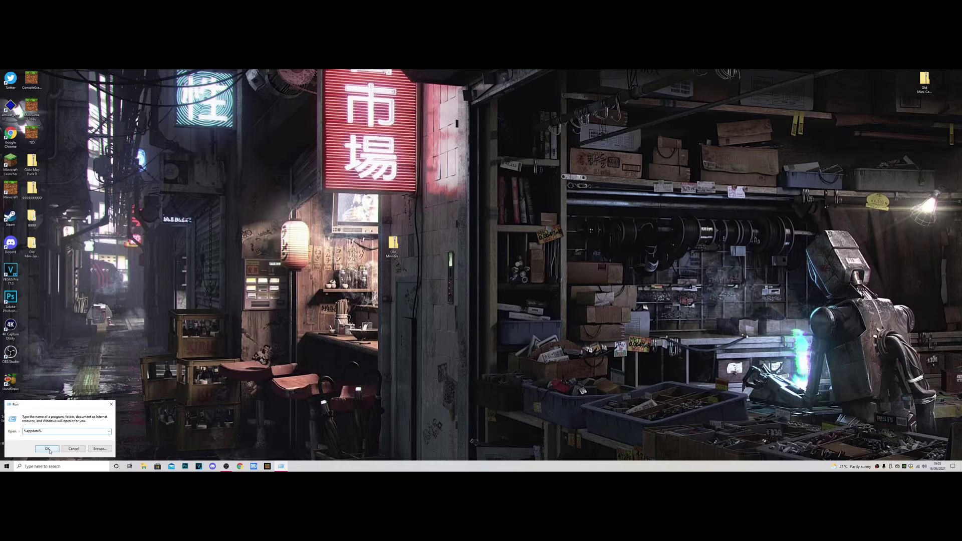
left_click(48, 449)
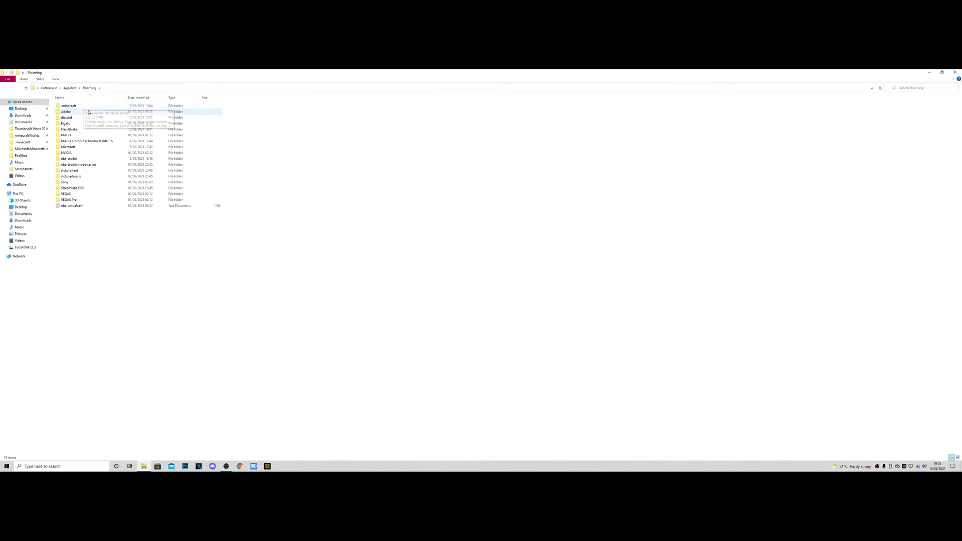
- Navigate through AppData, Roaming and .minecraft into the saves folder
left_click(70, 88)
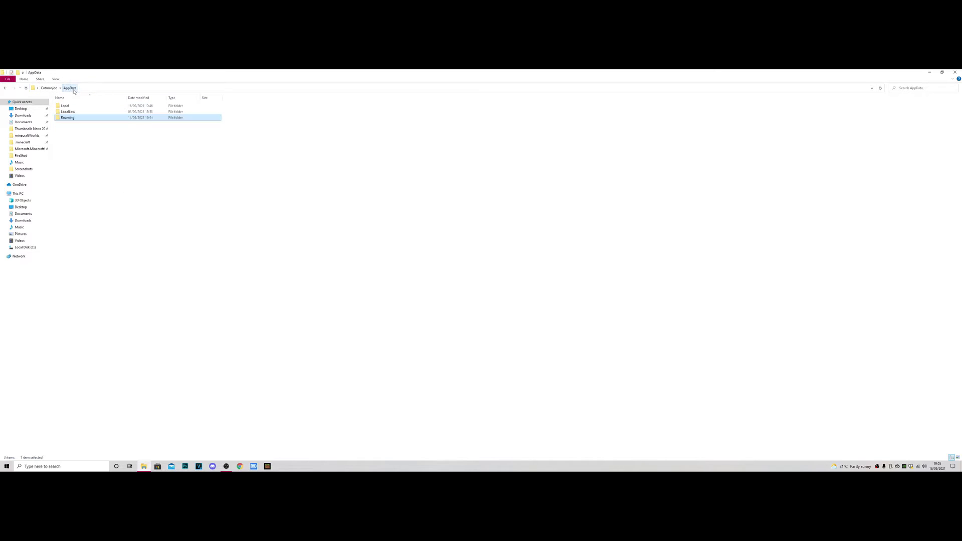
double_click(81, 119)
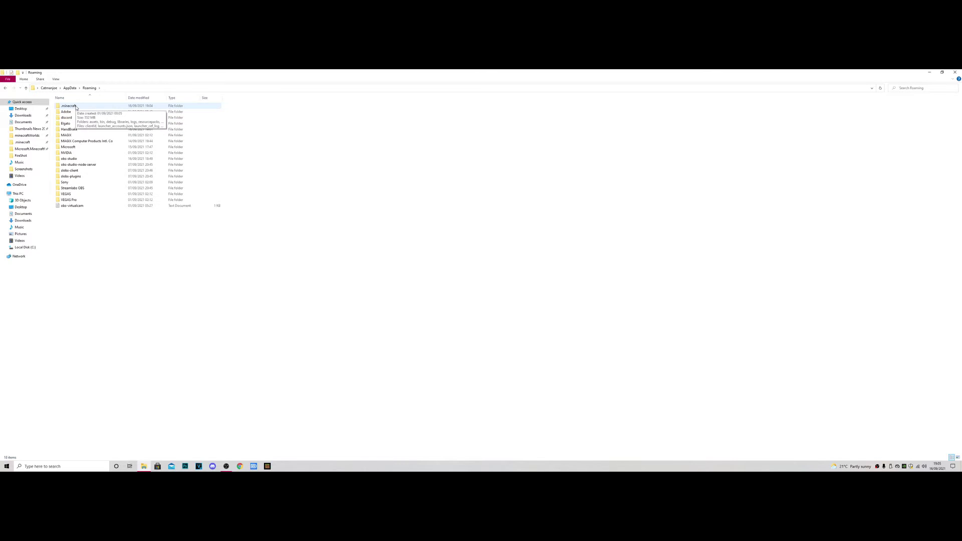
double_click(77, 107)
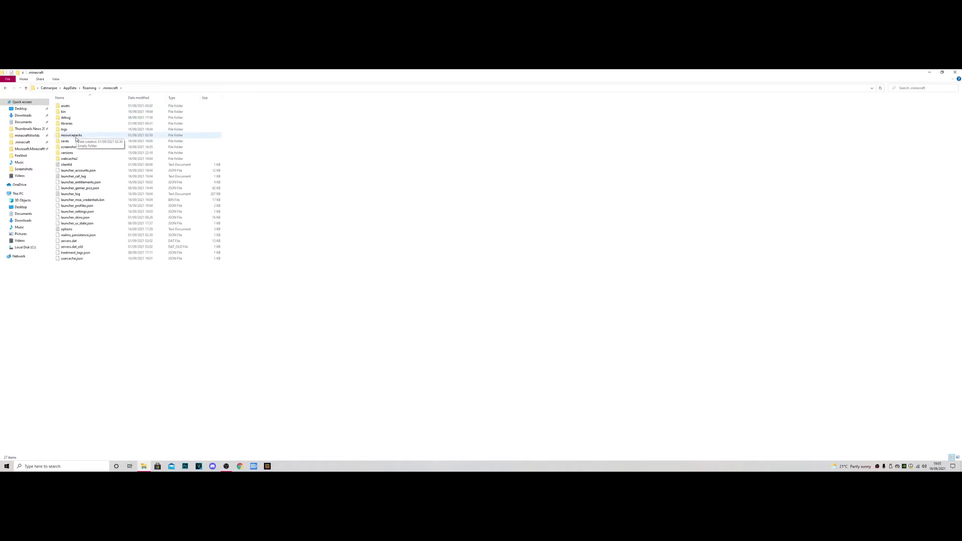
double_click(76, 142)
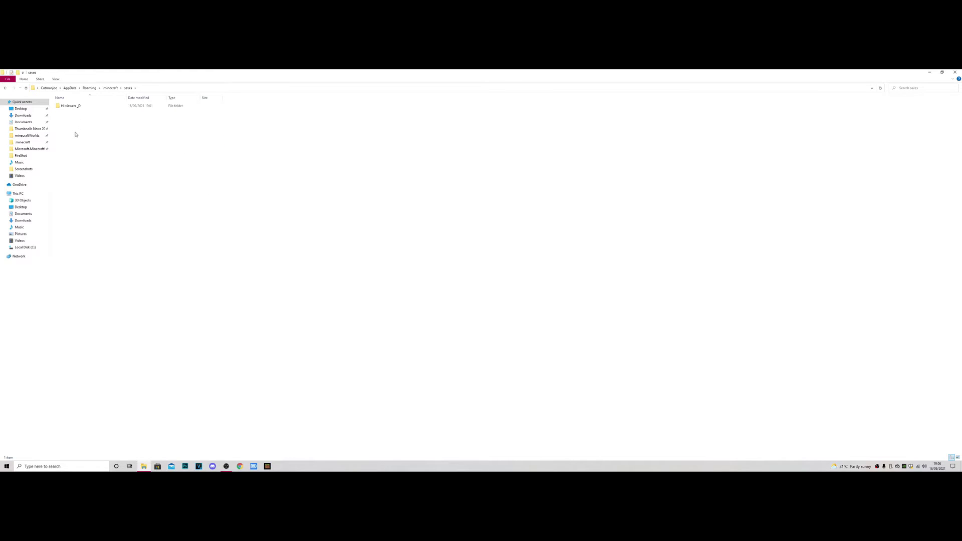
- Paste the copied Old Mini-Game Lobby 2016 (Java) folder into saves, then return to .minecraft
right_click(76, 136)
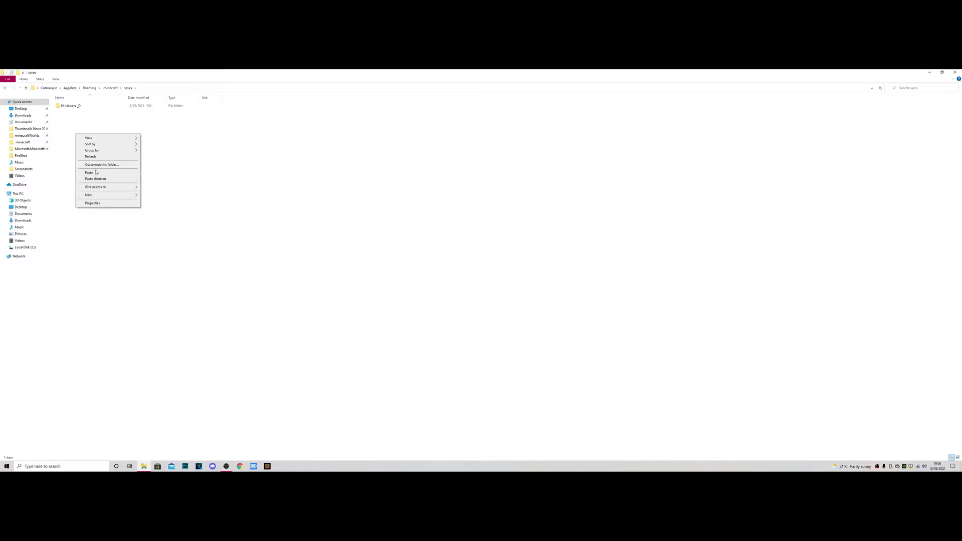
left_click(96, 172)
left_click(97, 151)
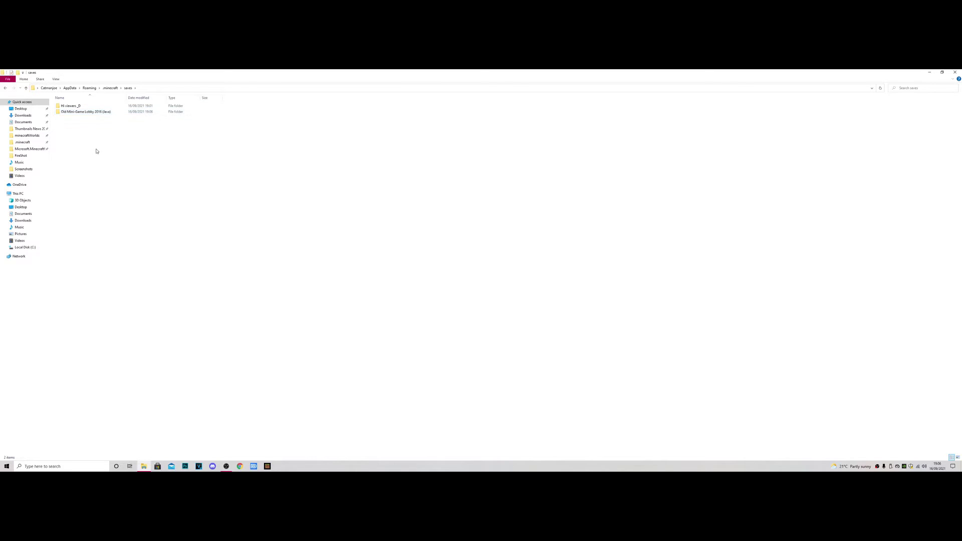
left_click(5, 88)
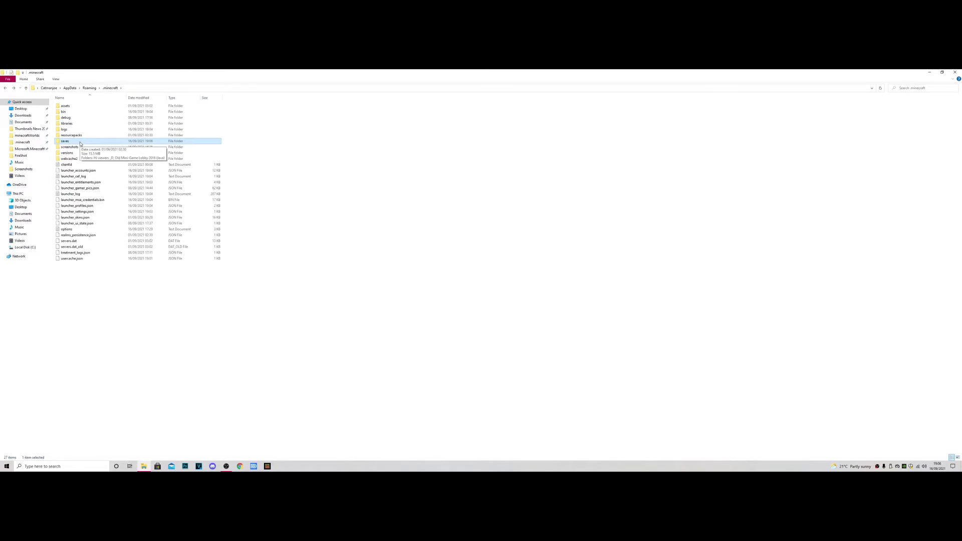
- Return to .minecraft and pin its saves folder to Quick access
left_click(5, 87)
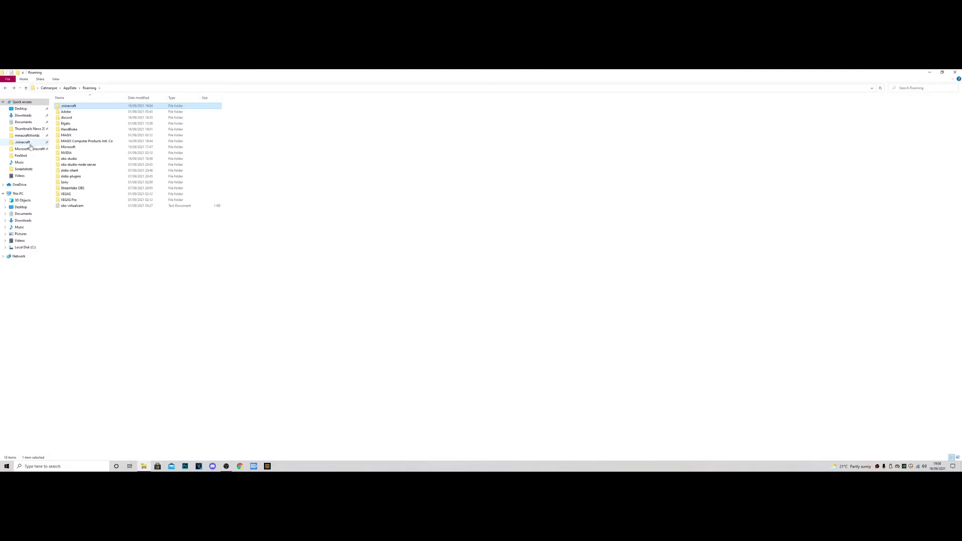
right_click(75, 109)
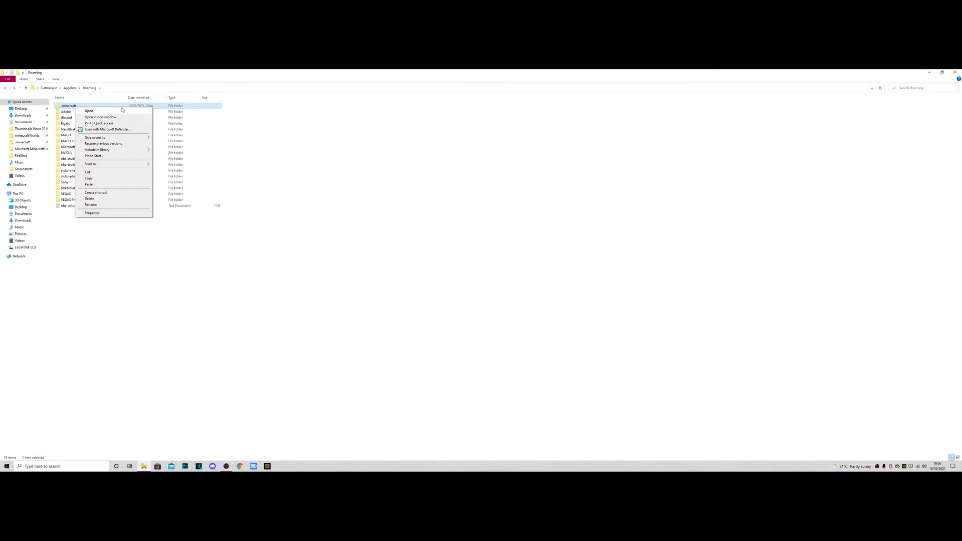
left_click(89, 111)
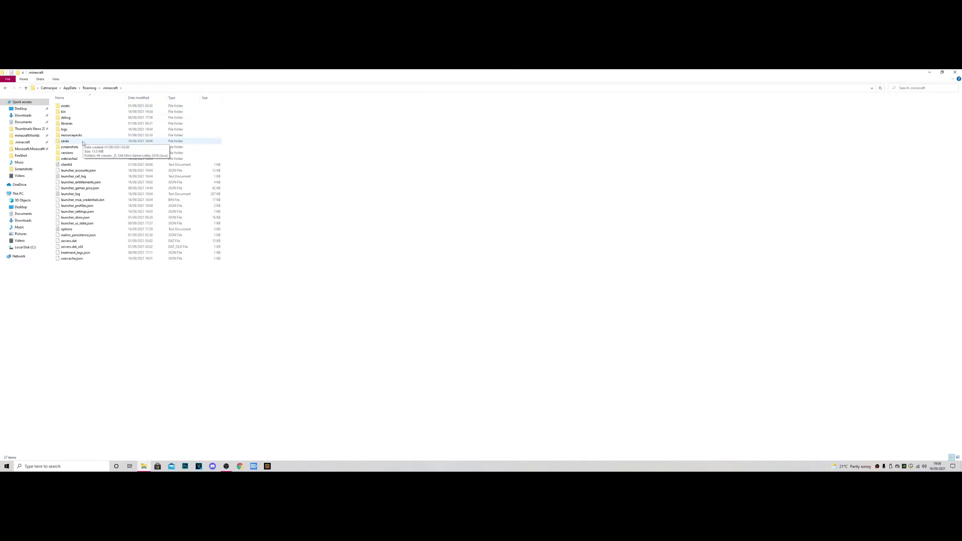
right_click(83, 143)
left_click(78, 142)
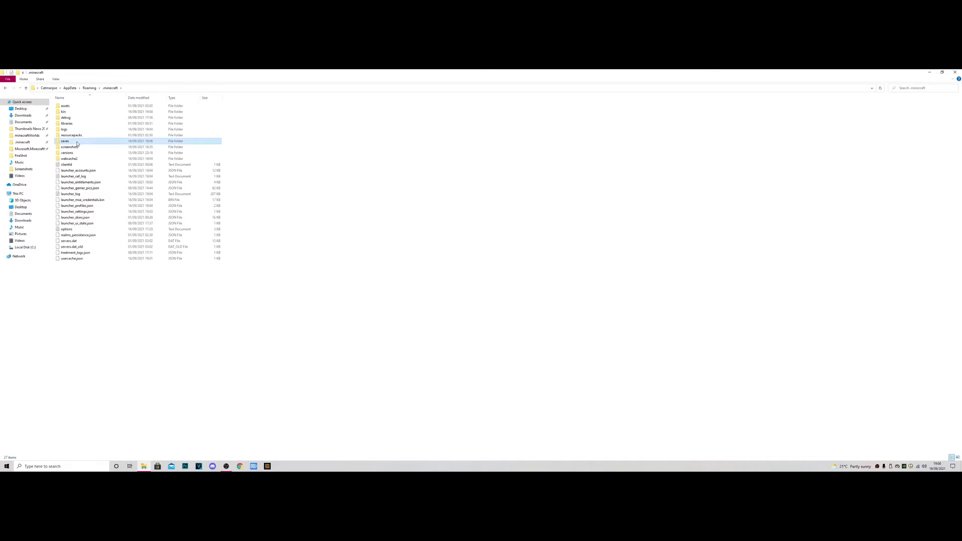
right_click(78, 143)
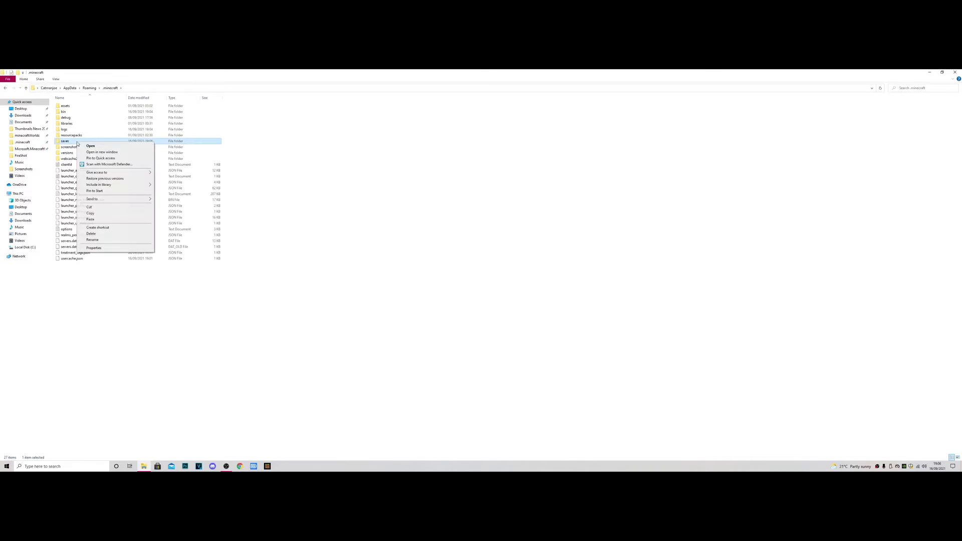
left_click(97, 158)
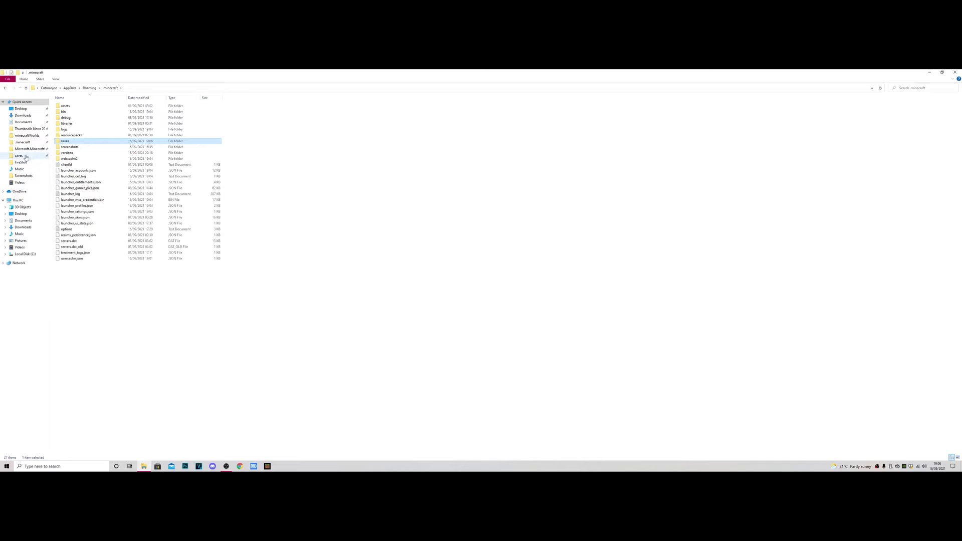
- Reopen File Explorer, open saves from Quick access, then close it again
left_click(954, 72)
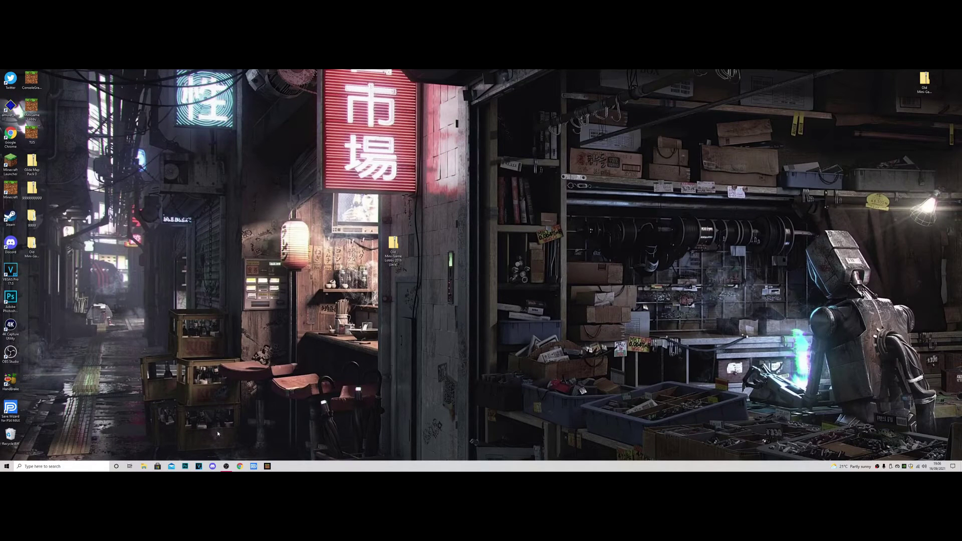
left_click(144, 466)
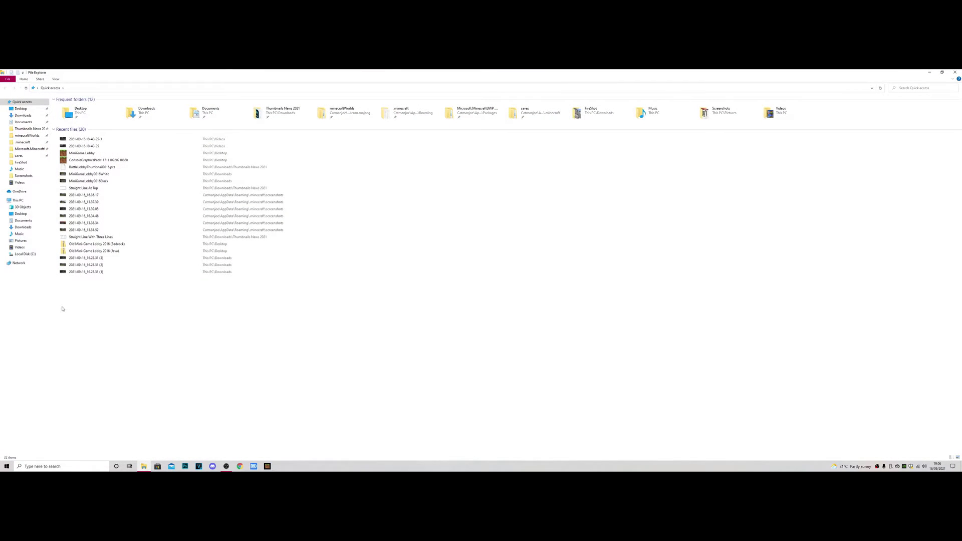
left_click(23, 156)
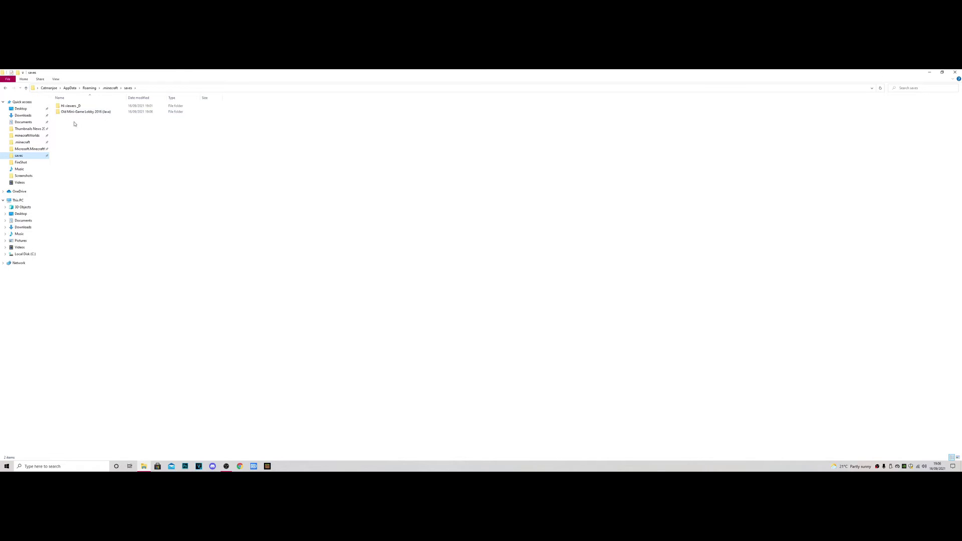
left_click(954, 72)
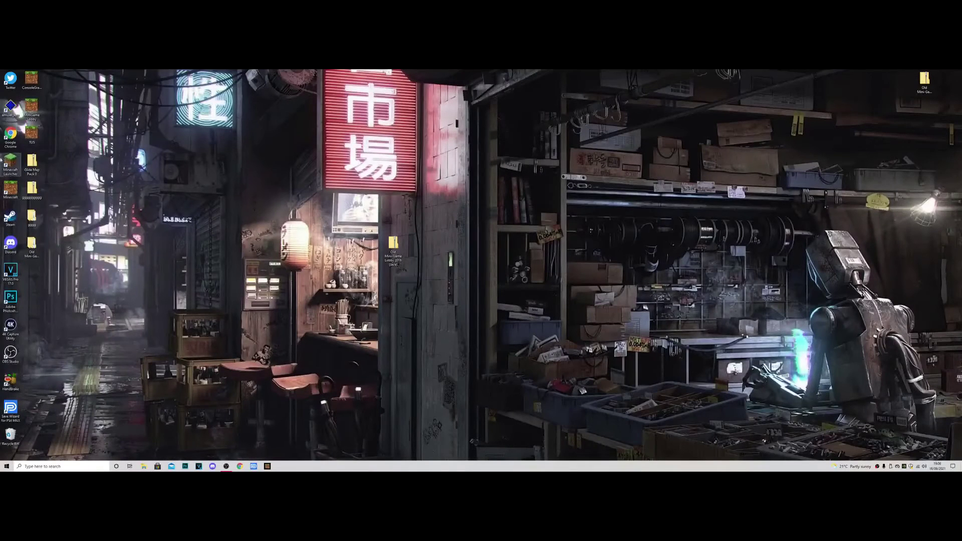
left_click(10, 161)
- Start the Minecraft Launcher and launch Java Edition, relaunching after closing the first startup window
double_click(10, 161)
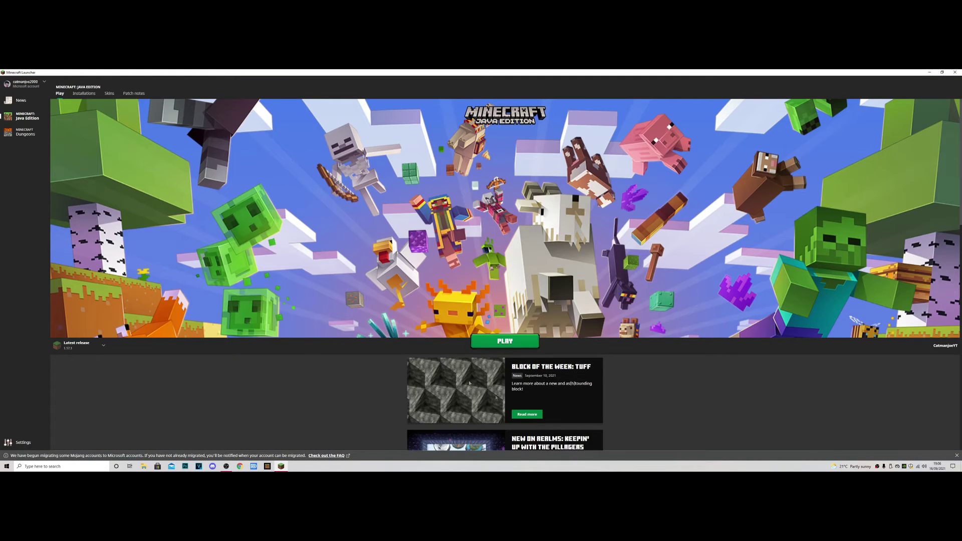
left_click(492, 341)
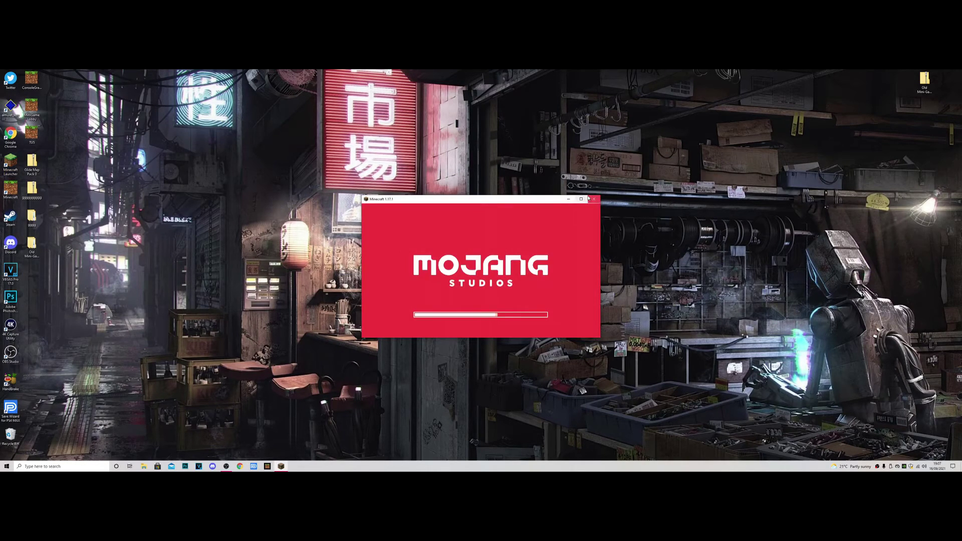
left_click(590, 198)
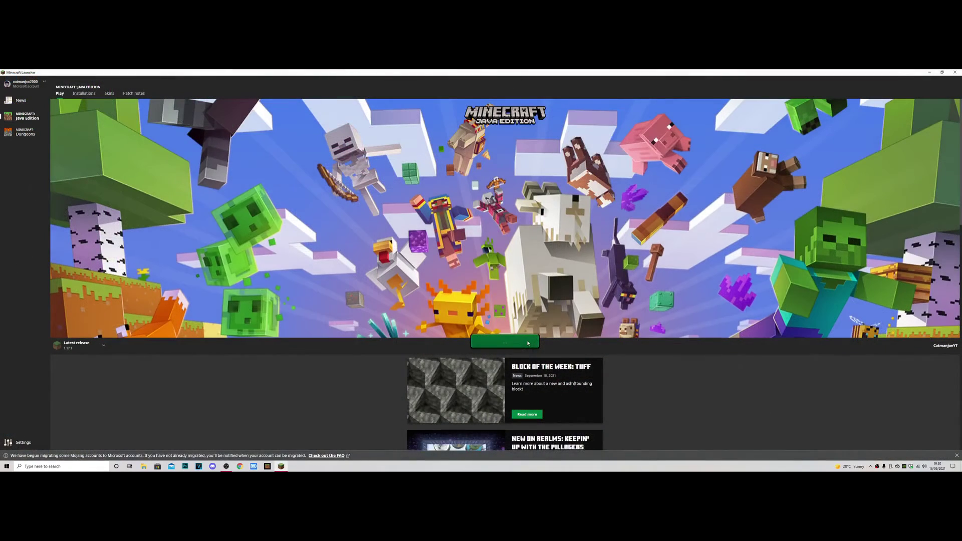
left_click(527, 343)
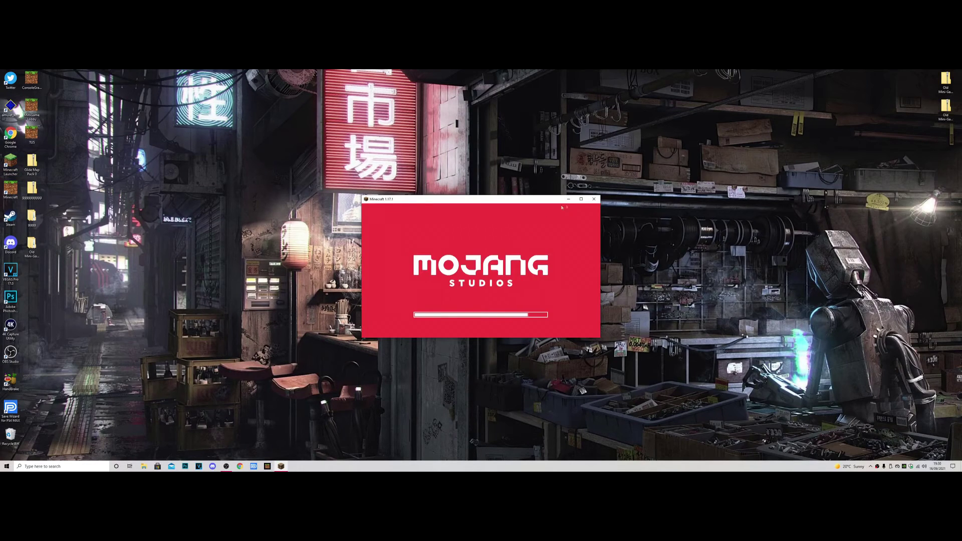
- Maximise the game window and select Old Mini-Game Lobby Java in Singleplayer
left_click(582, 199)
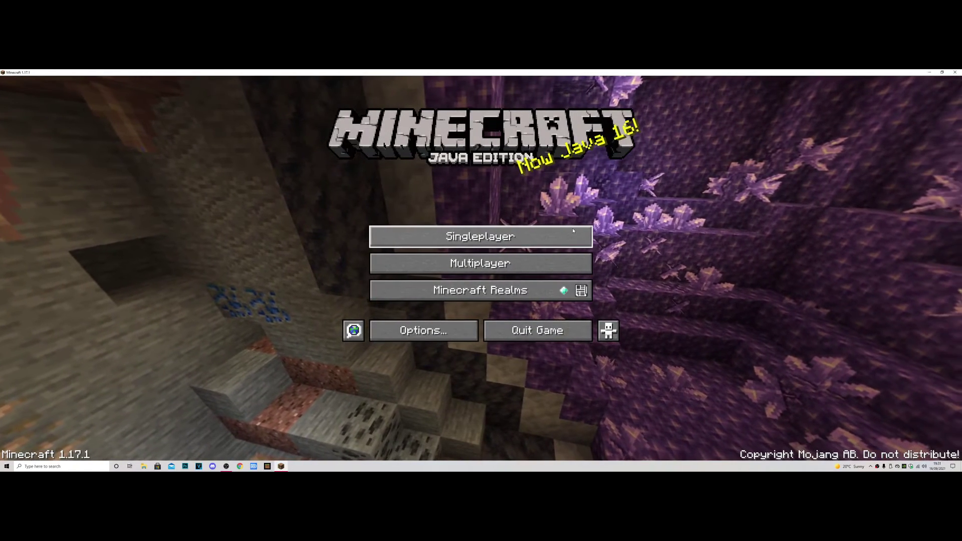
left_click(572, 231)
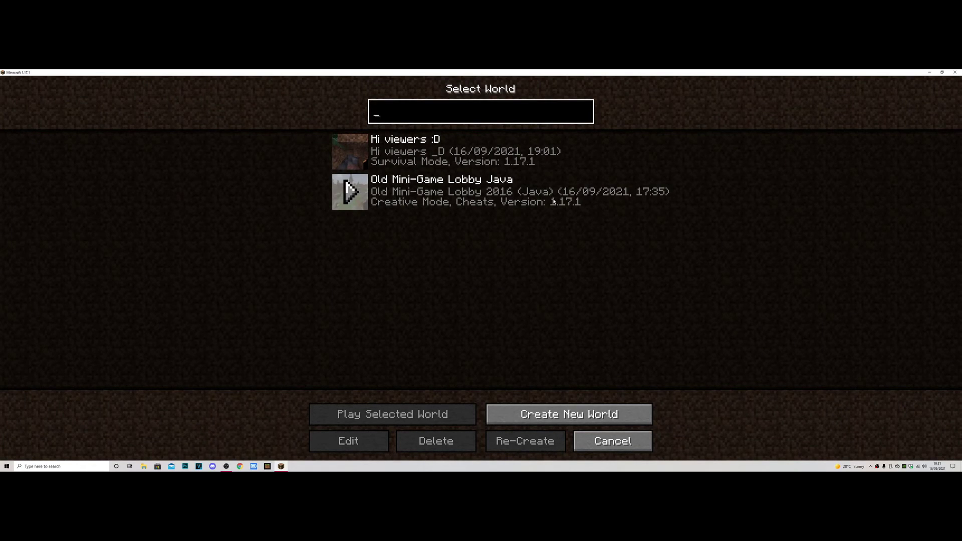
left_click(553, 200)
- Play the Old Mini-Game Lobby Java world and fly forward past the fountain and tower
left_click(416, 419)
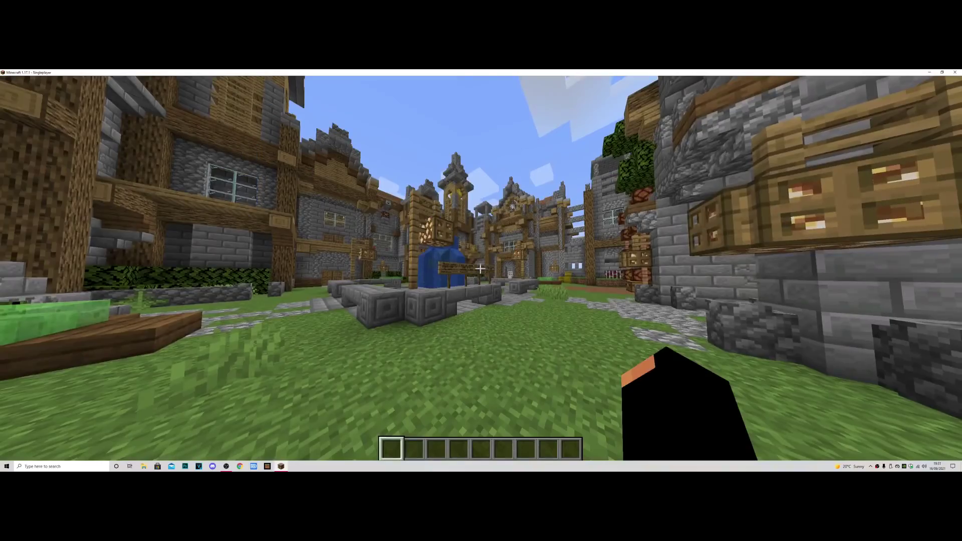
key("w")
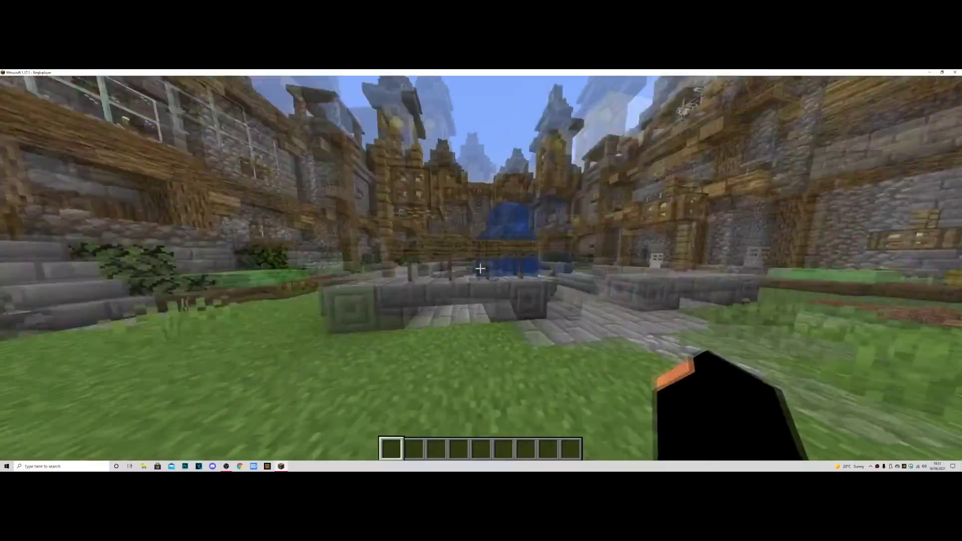
key("w")
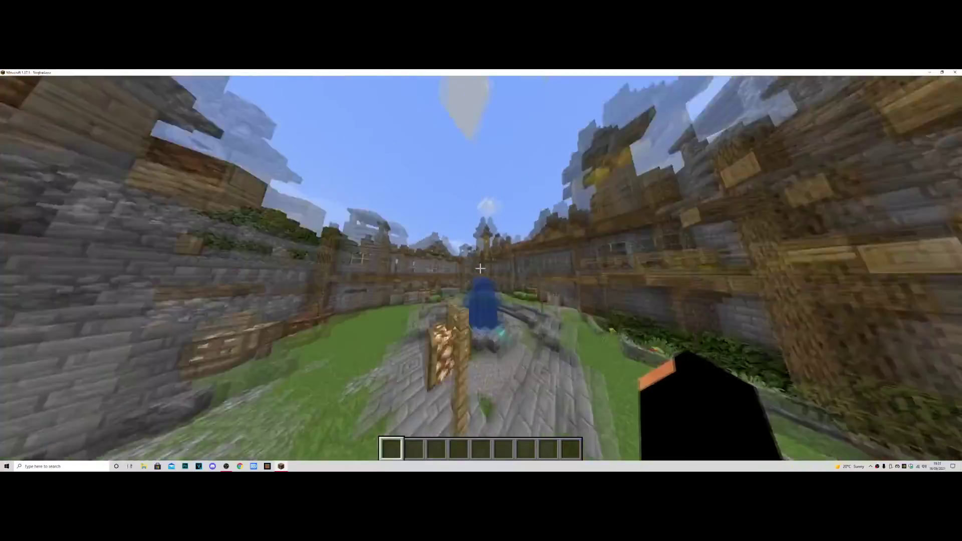
key("w")
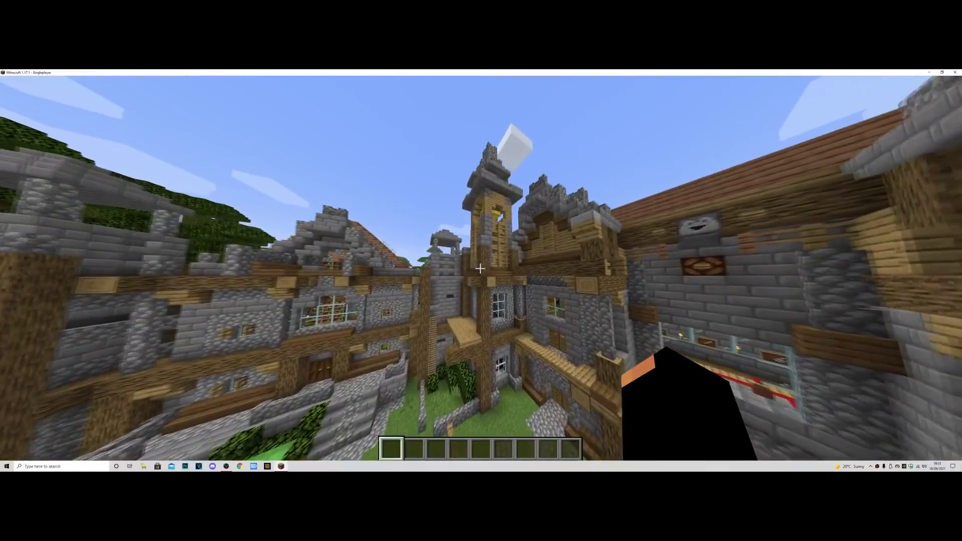
key("w")
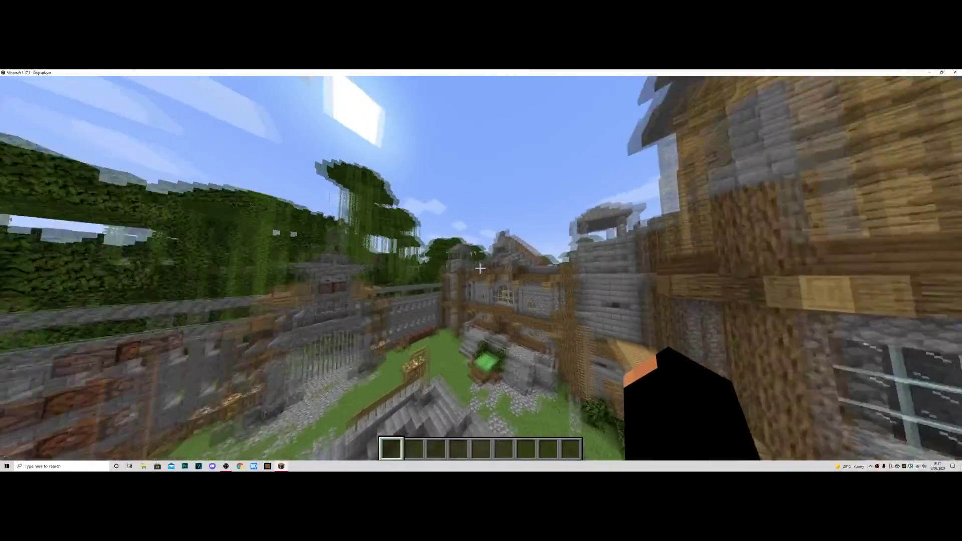